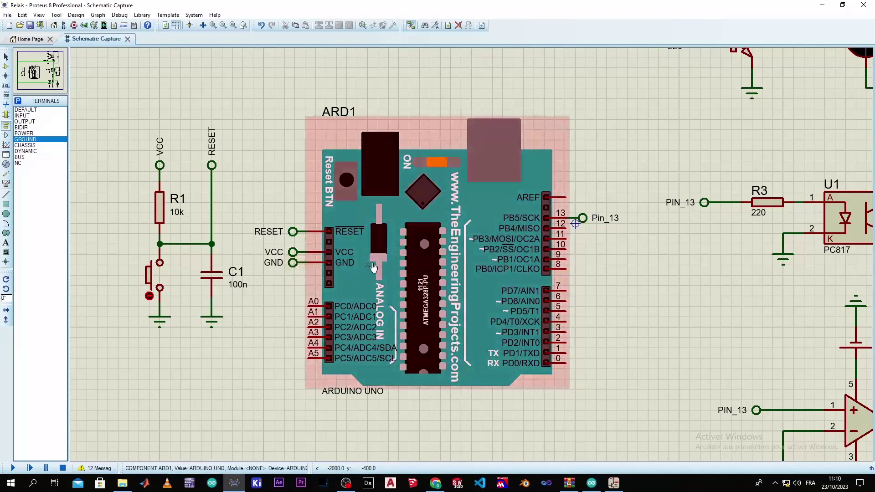
Examine the relay circuit with transistor Q1, flyback diode D1, relay RL1 and lamp L1.
scroll(677, 107, down, 2)
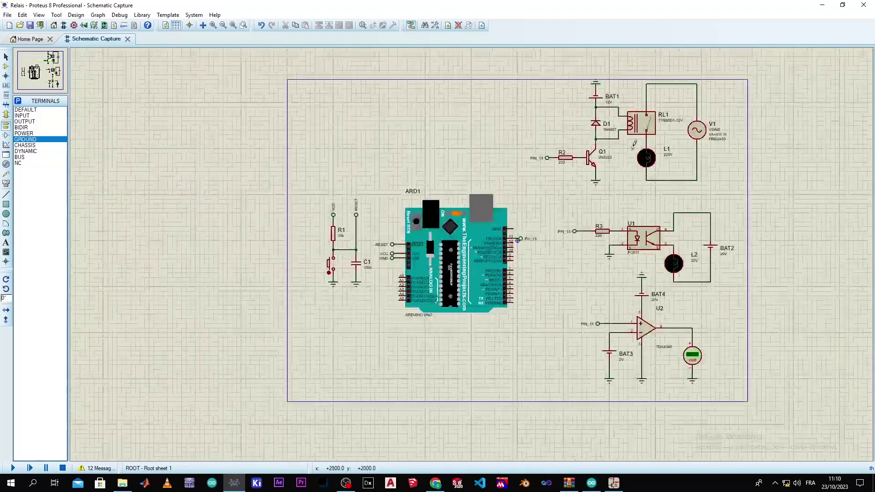
scroll(632, 145, up, 2)
scroll(472, 259, up, 1)
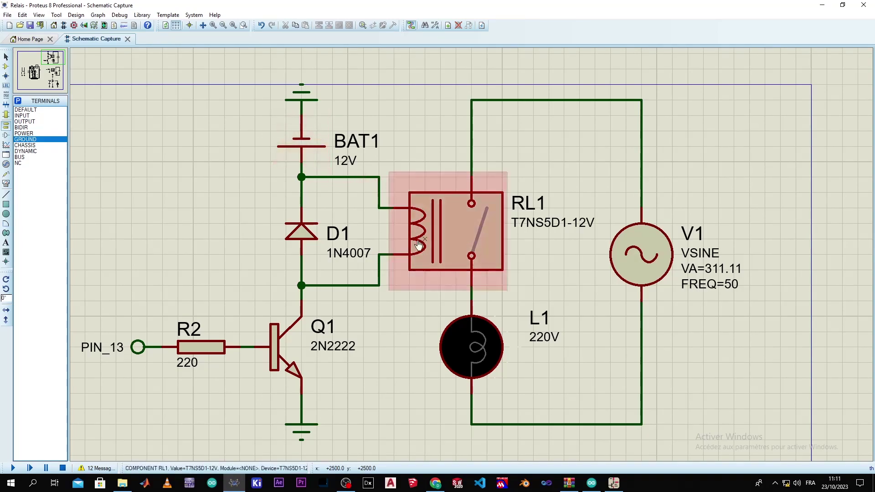
click(381, 254)
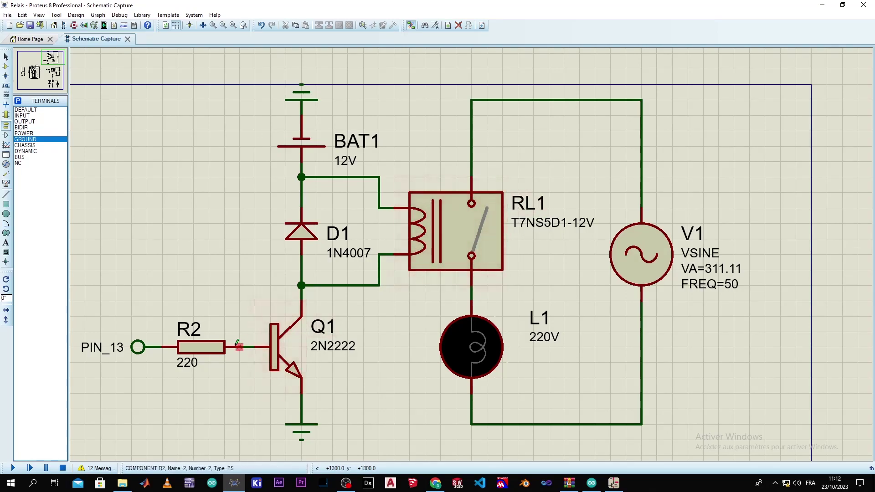
Switch to the Arduino IDE and review the sketch's Pin_13 declaration, output setup and loop that toggles the pin.
click(590, 488)
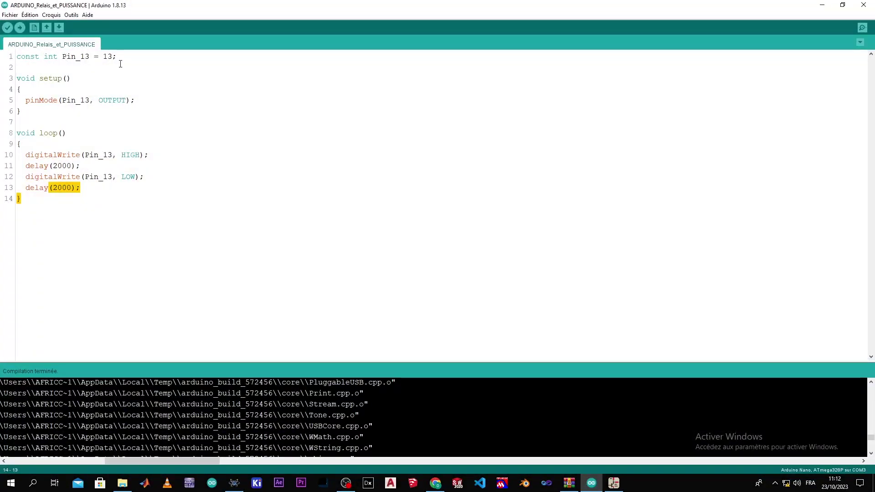
drag(112, 57, 60, 56)
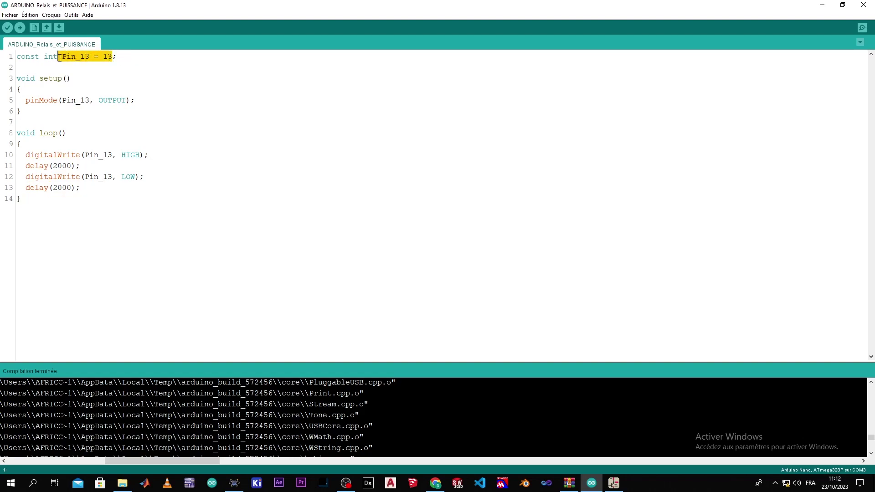
click(122, 71)
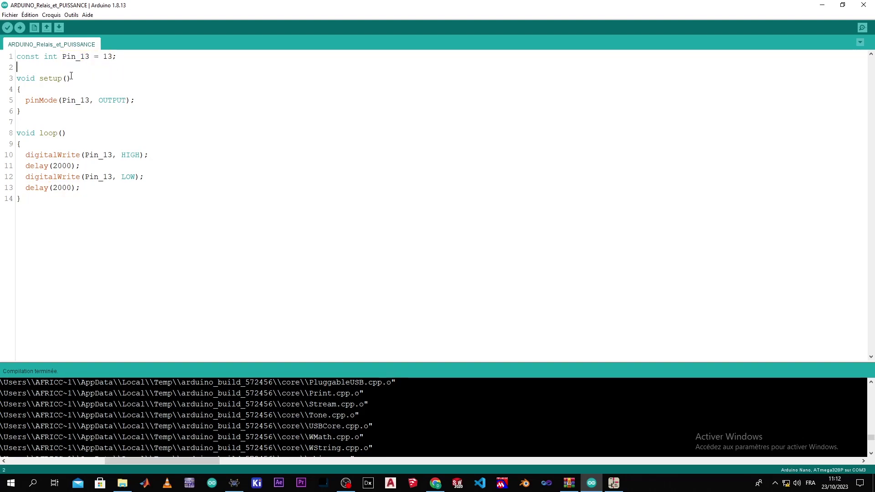
click(163, 106)
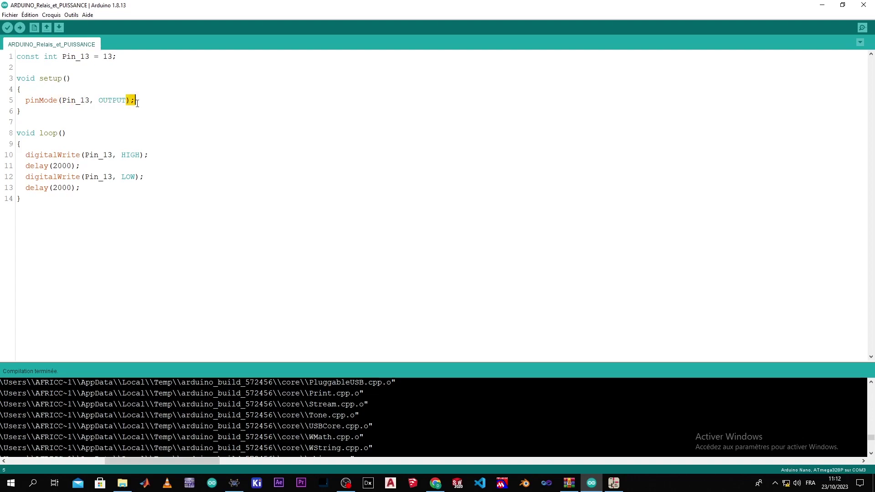
click(23, 156)
click(165, 157)
click(85, 177)
Return to the Proteus schematic, run the simulation to observe the relay circuit, and stop it.
click(820, 6)
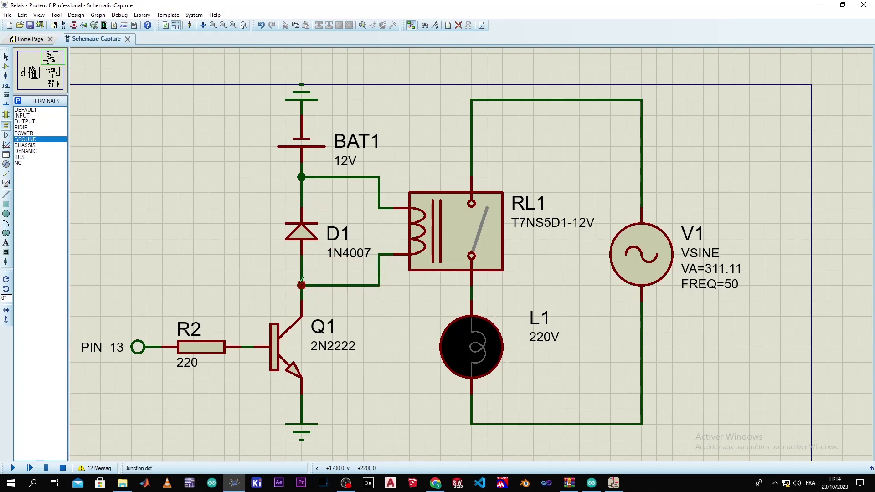
click(13, 468)
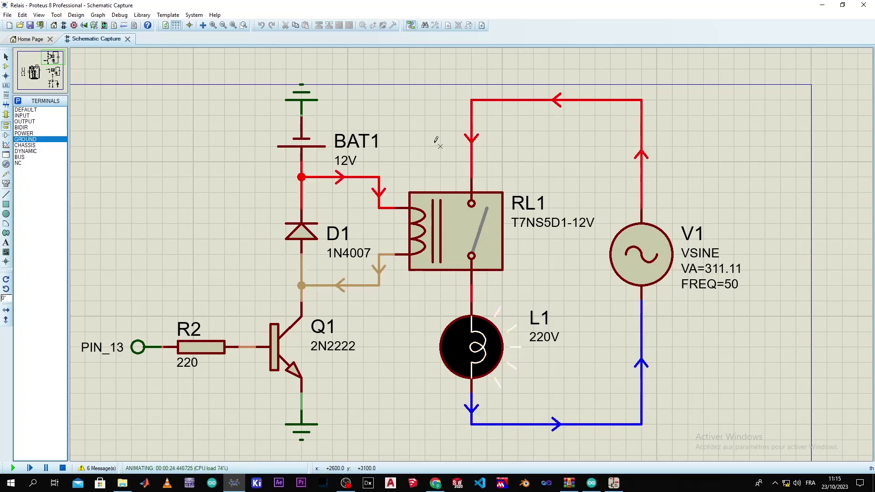
click(62, 467)
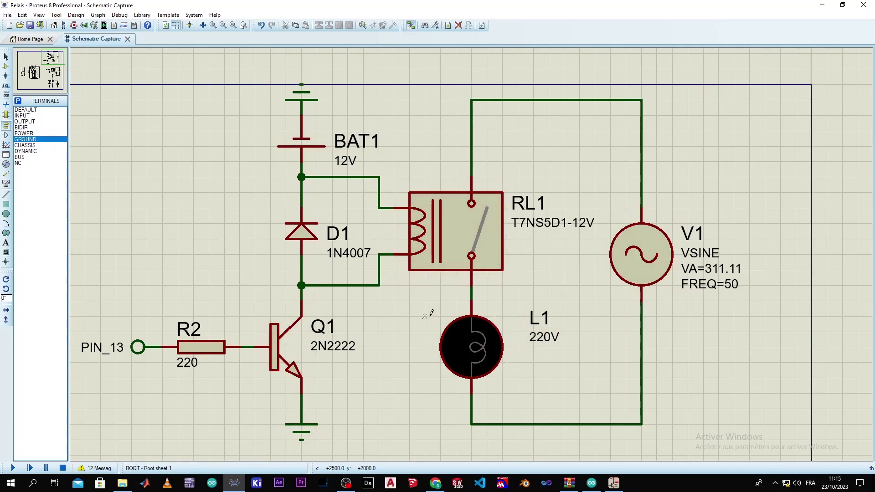
Move battery BAT4 and its ground terminal down towards amplifier U2, away from the optocoupler circuit.
scroll(424, 302, down, 3)
scroll(456, 273, down, 2)
scroll(473, 251, up, 2)
scroll(473, 251, up, 3)
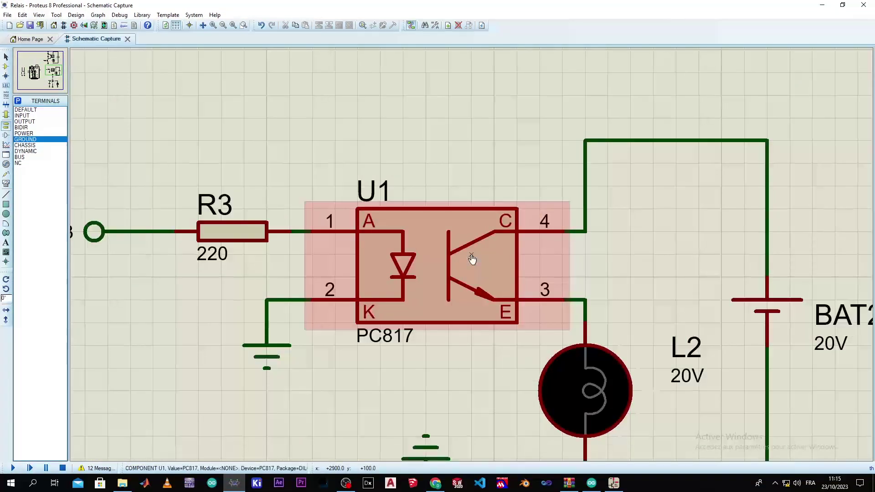
scroll(472, 259, down, 1)
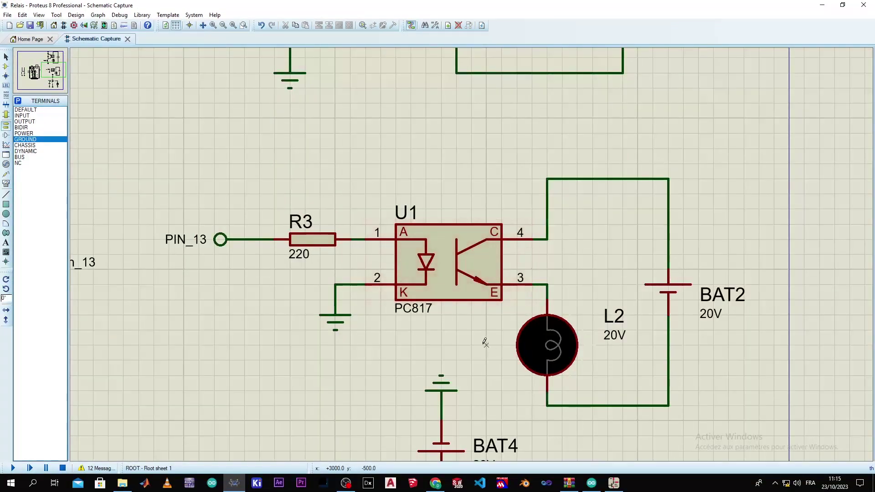
scroll(559, 282, down, 1)
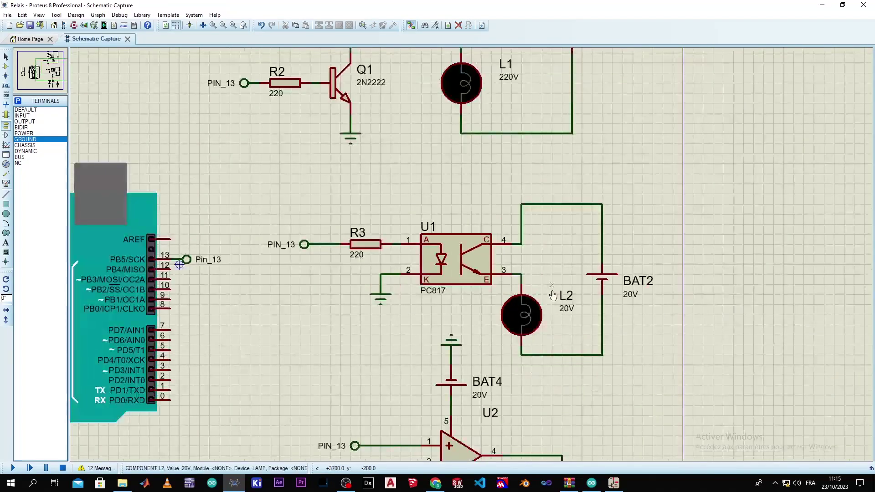
click(451, 380)
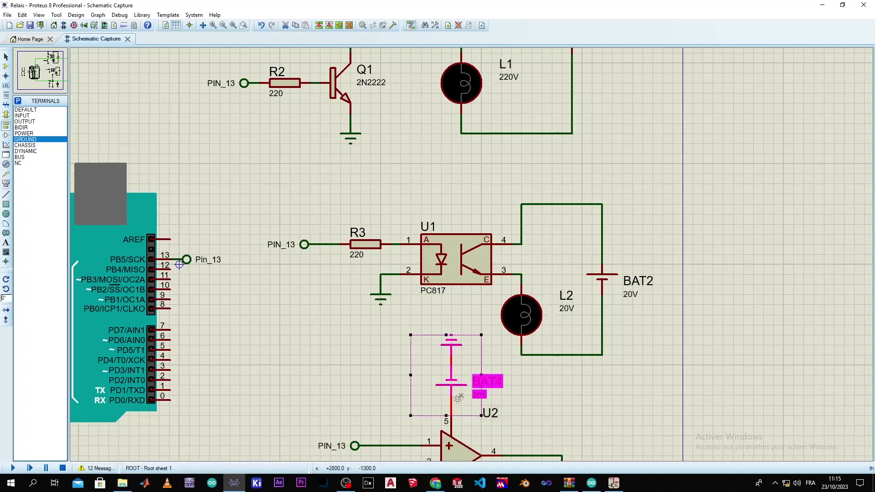
drag(458, 396, 458, 411)
drag(464, 352, 463, 353)
click(460, 309)
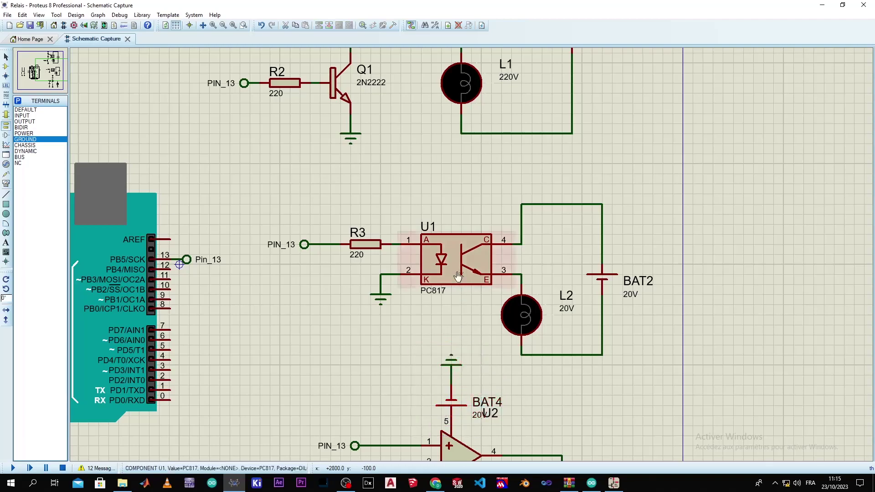
scroll(435, 254, up, 2)
scroll(472, 259, down, 1)
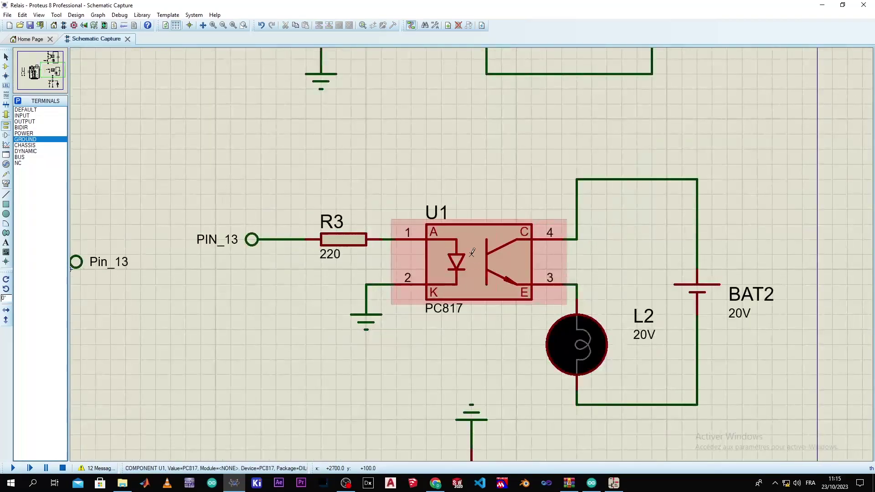
click(471, 420)
click(486, 360)
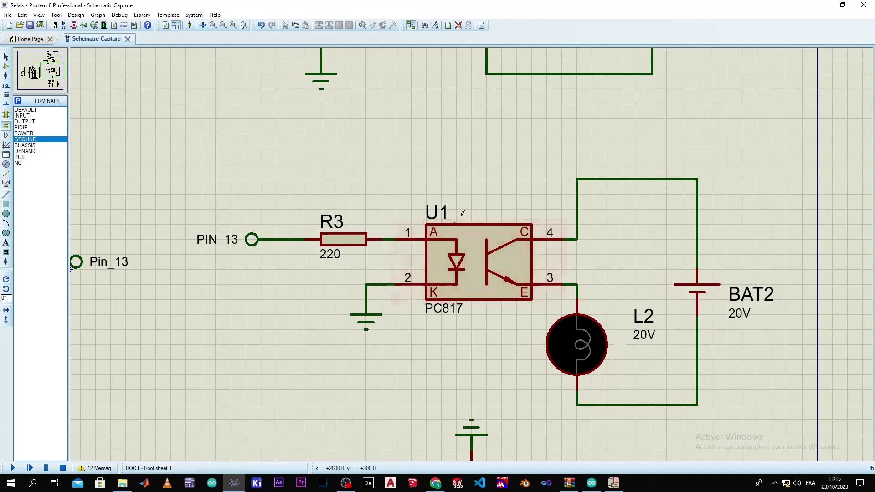
Examine the PC817 optocoupler circuit with resistor R3, lamp L2 and battery BAT2.
scroll(474, 257, up, 1)
scroll(502, 274, down, 1)
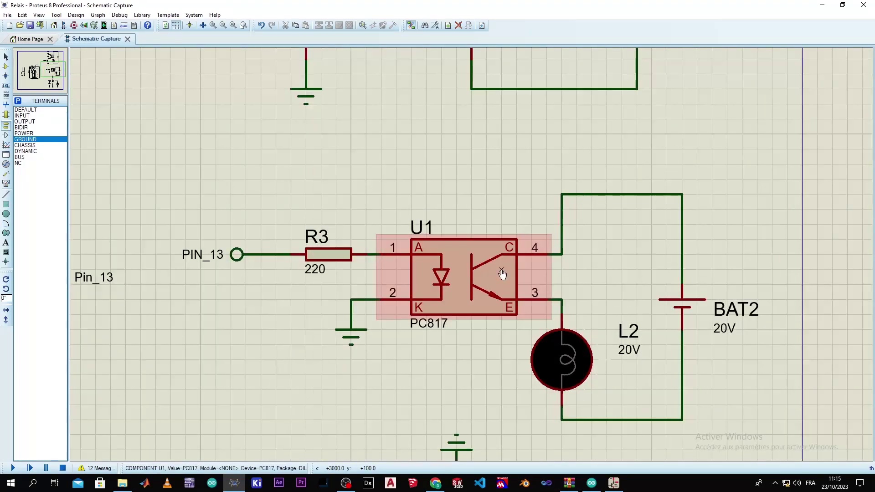
middle_click(497, 354)
click(470, 378)
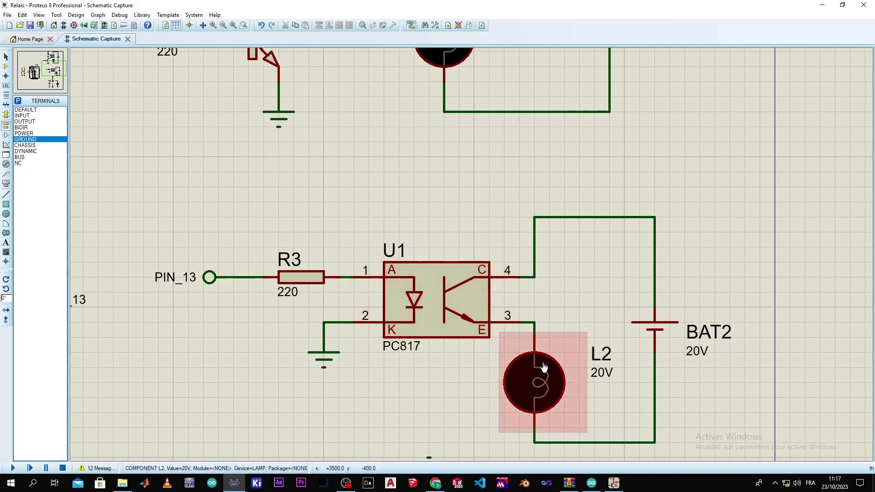
click(655, 326)
click(670, 308)
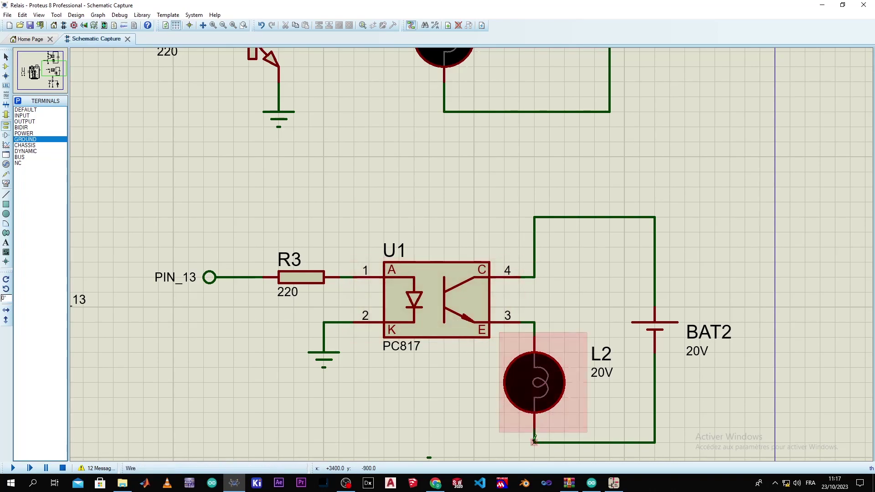
Run the simulation, compare the behaviour of lamps L2 and L1, and stop it.
click(13, 468)
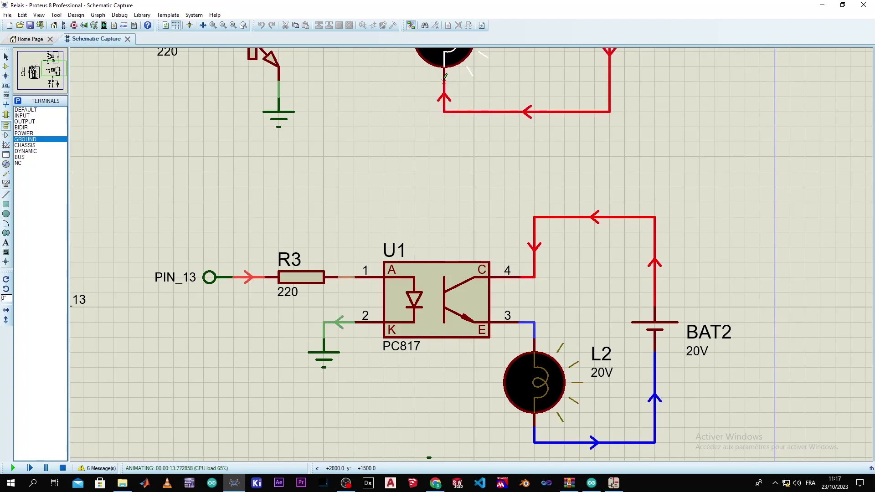
scroll(504, 164, up, 3)
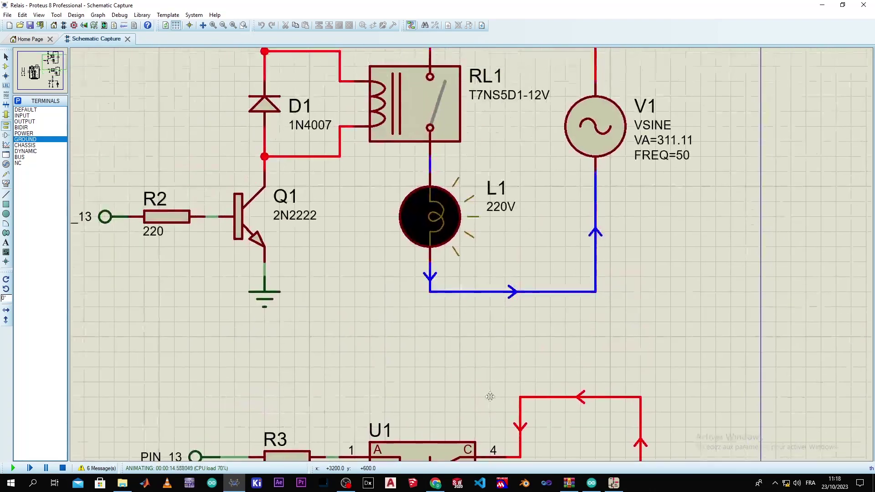
scroll(503, 258, down, 2)
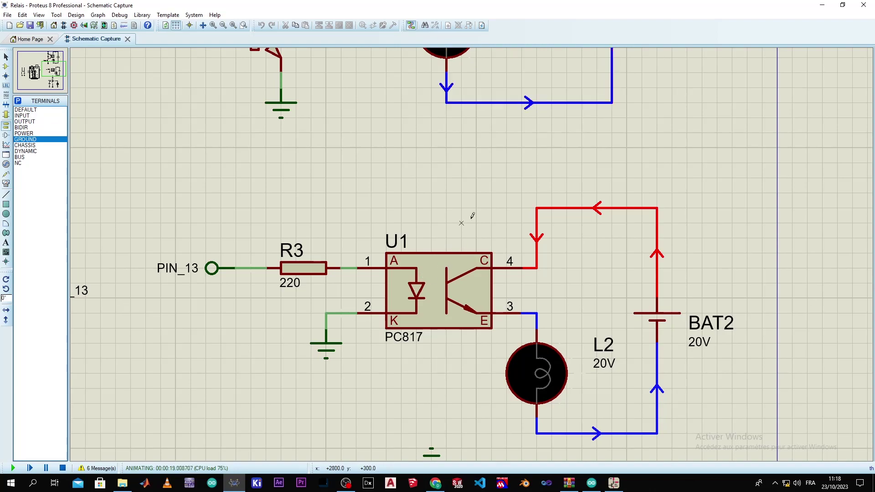
drag(504, 149, 494, 170)
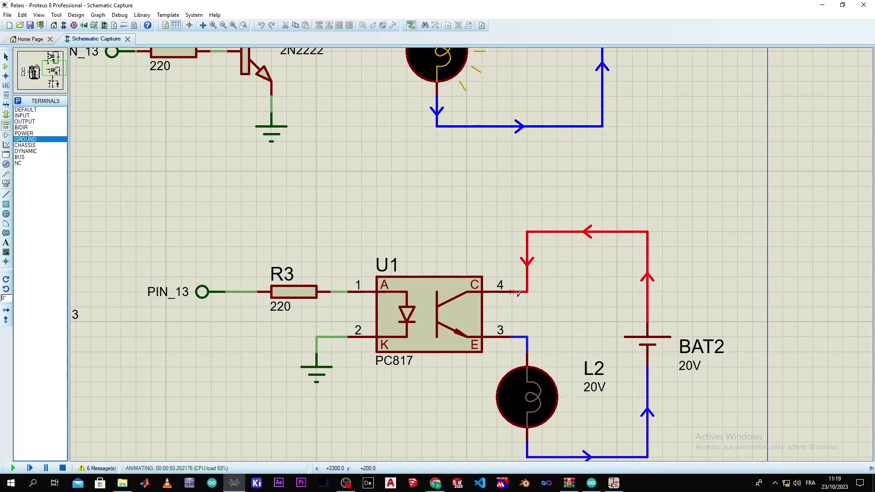
click(64, 468)
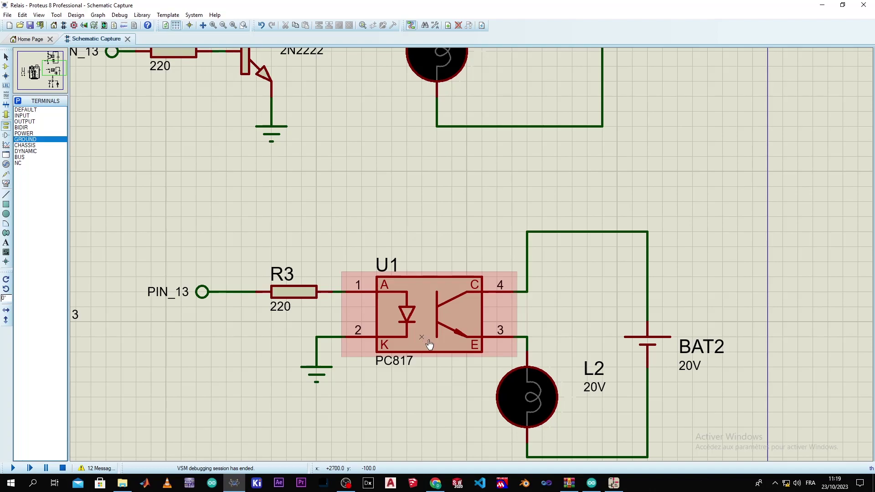
Shift the U2 reference label sideways so it clears BAT4's 20V value.
scroll(423, 340, down, 5)
scroll(471, 259, up, 5)
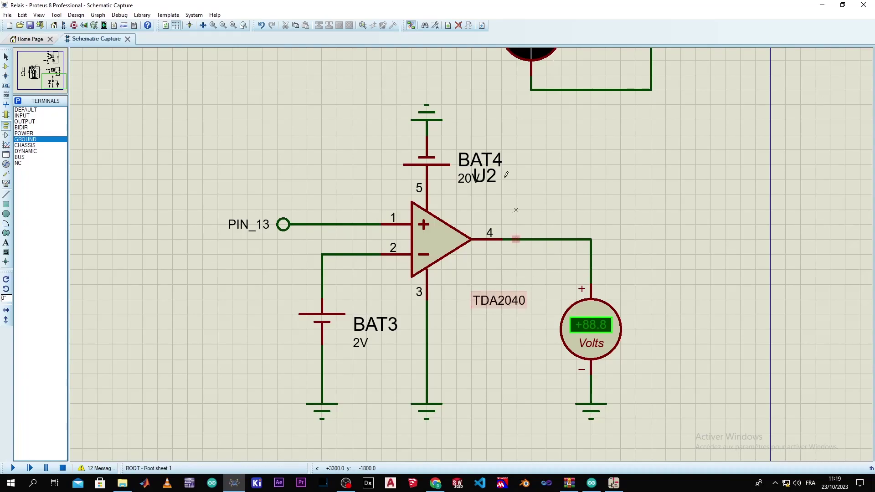
double_click(484, 177)
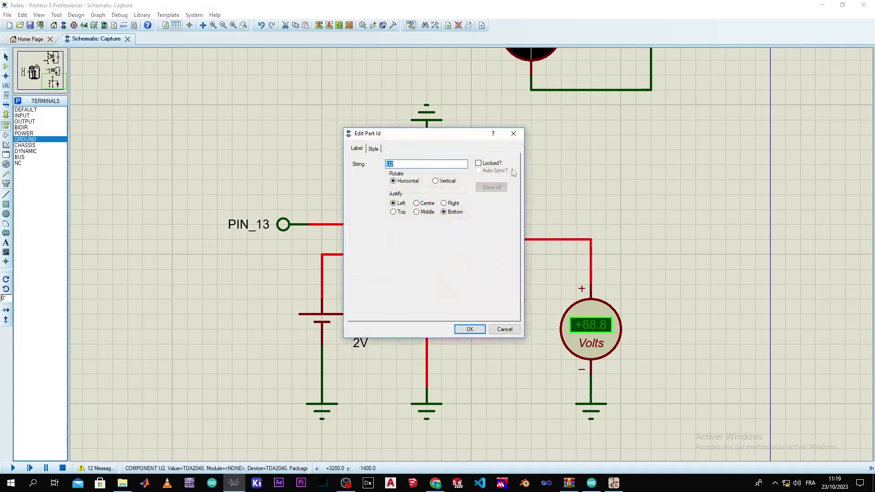
click(514, 133)
click(562, 148)
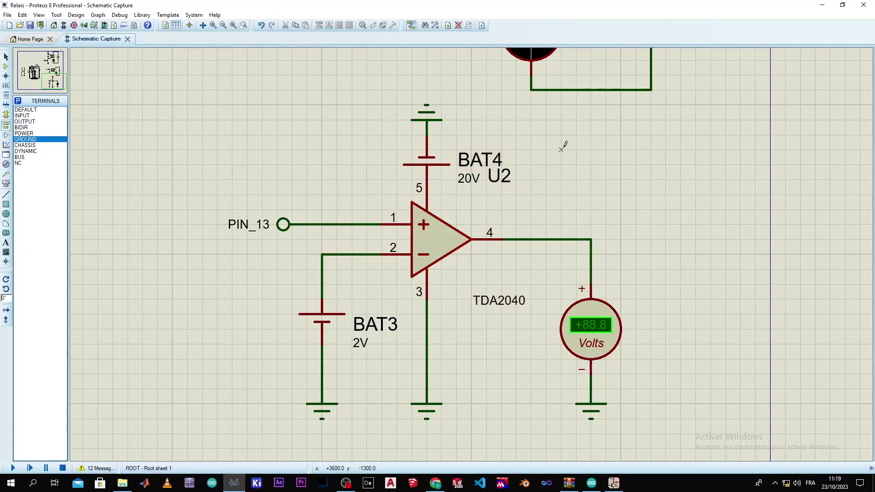
Delete battery BAT3 and wire U2's inverting input directly to the ground terminal below it.
right_click(335, 313)
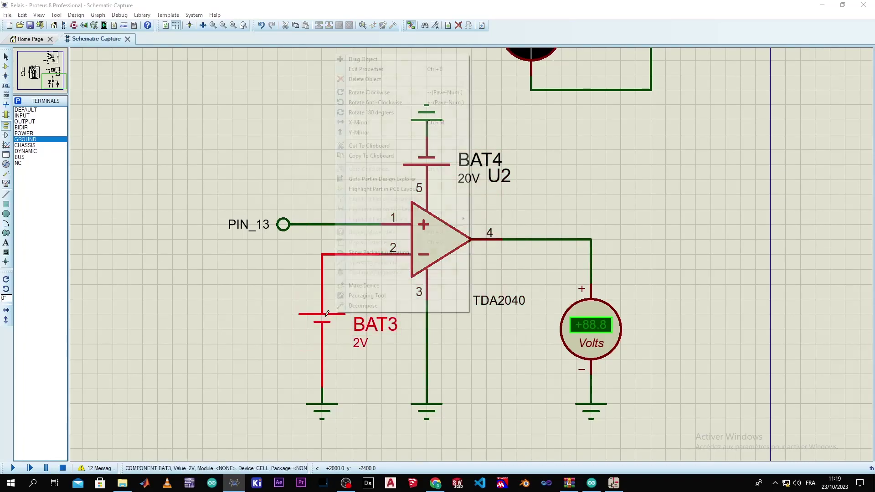
right_click(335, 313)
click(364, 270)
click(381, 254)
click(322, 388)
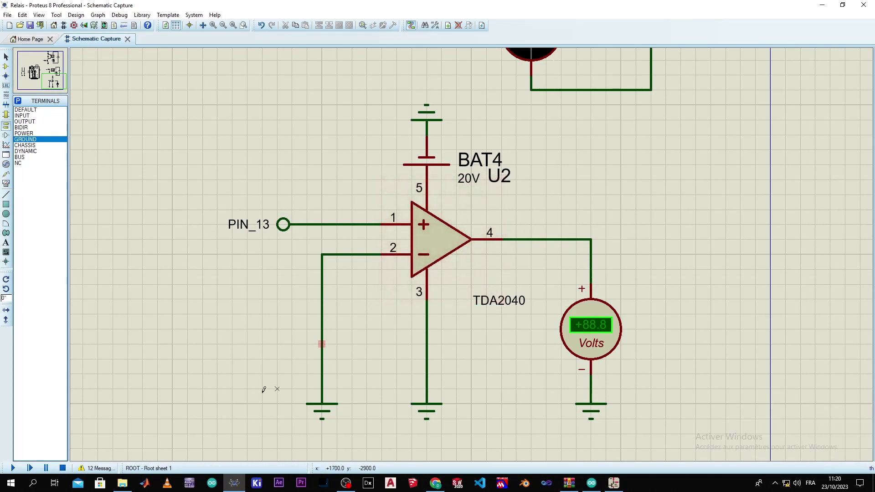
Simulate the TDA2040 circuit with its inverting input grounded, pause to read the voltmeter, and stop the simulation.
click(13, 468)
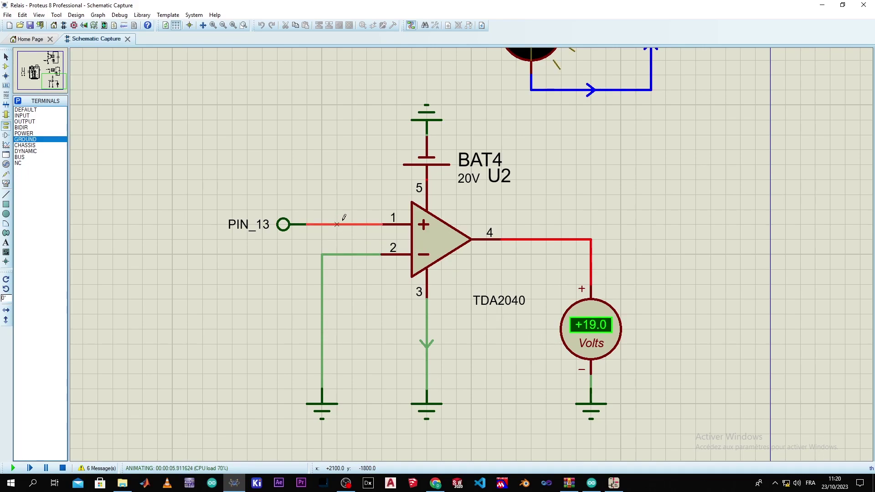
click(46, 468)
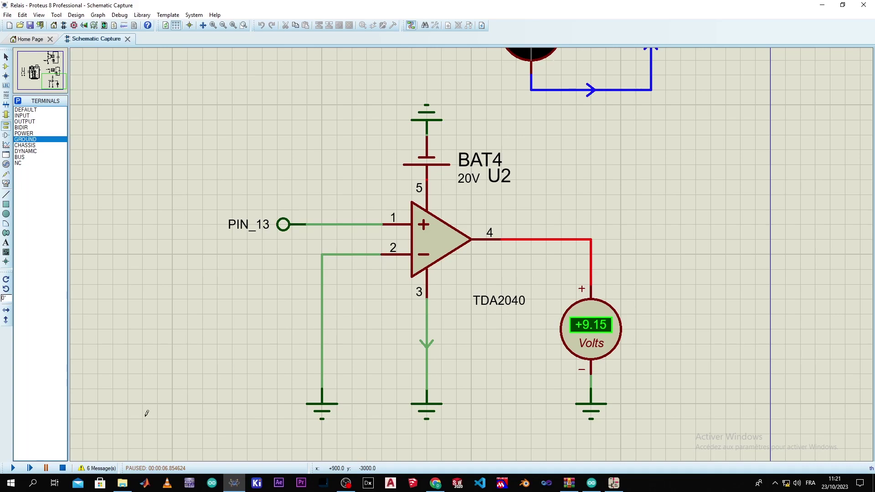
click(63, 468)
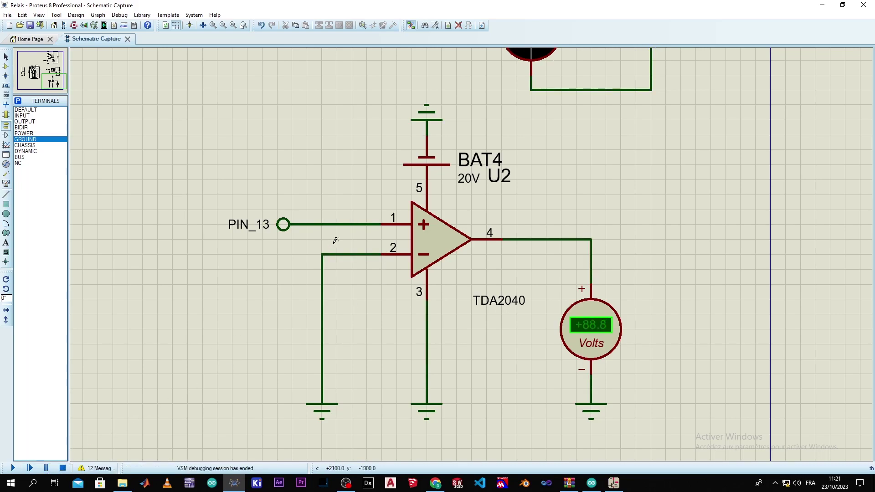
Undo the removal of battery BAT3 and run the simulation with the 2V reference on U2's inverting input.
key(ctrl+z)
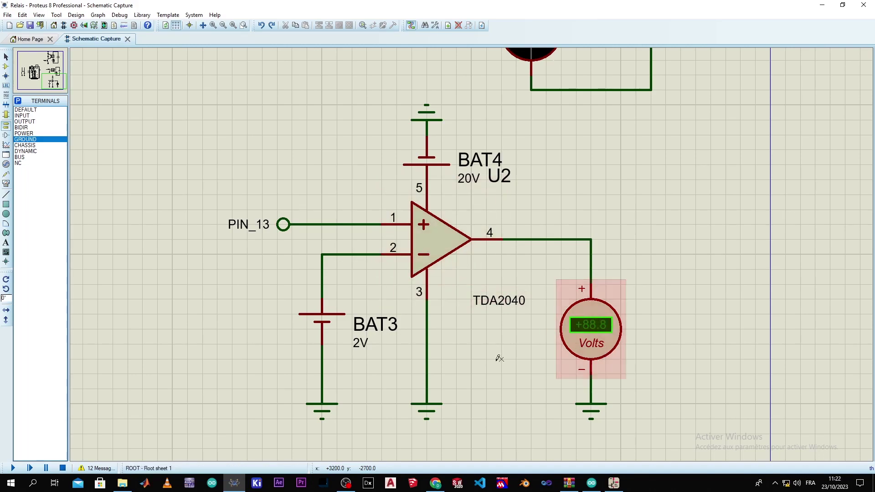
click(12, 468)
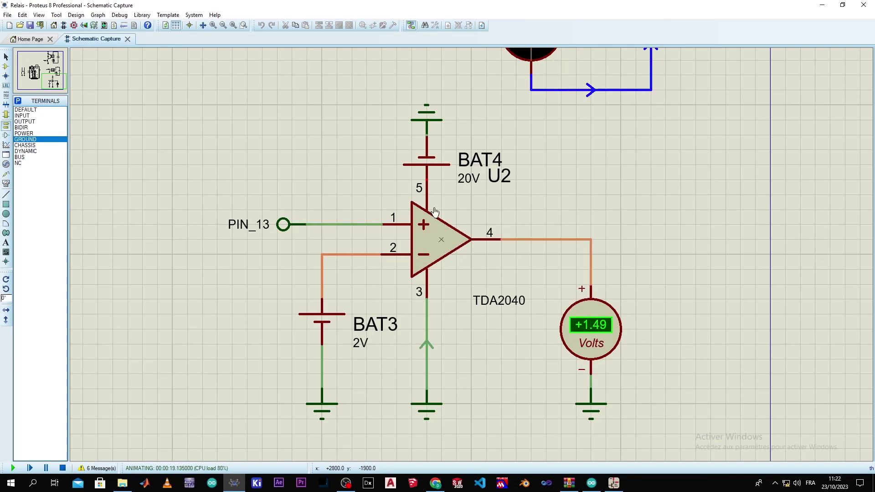
Examine the relay, optocoupler and power amplifier circuits running together from the Arduino's pin 13.
scroll(454, 254, down, 3)
scroll(471, 253, up, 1)
scroll(471, 253, down, 1)
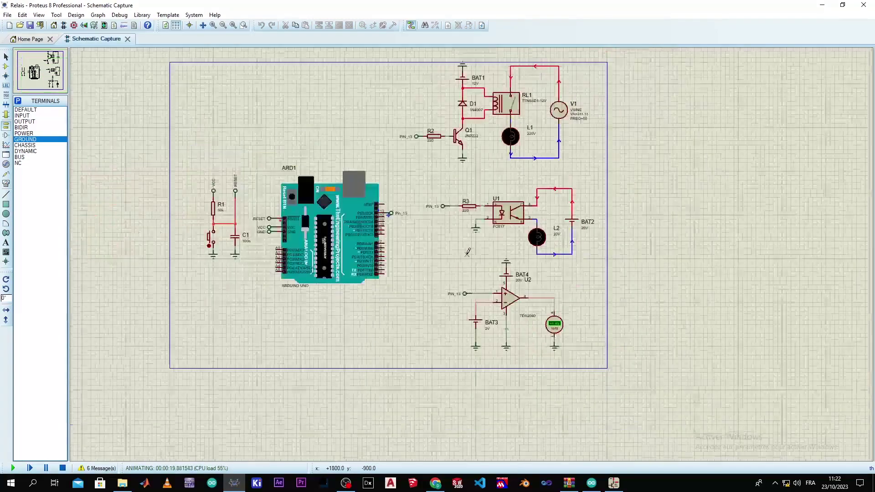
scroll(471, 250, up, 1)
drag(459, 259, 487, 335)
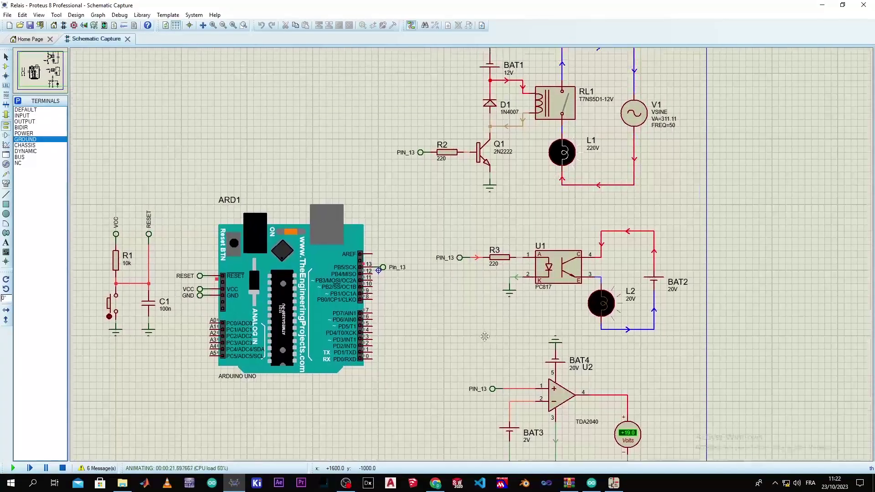
drag(502, 317, 415, 296)
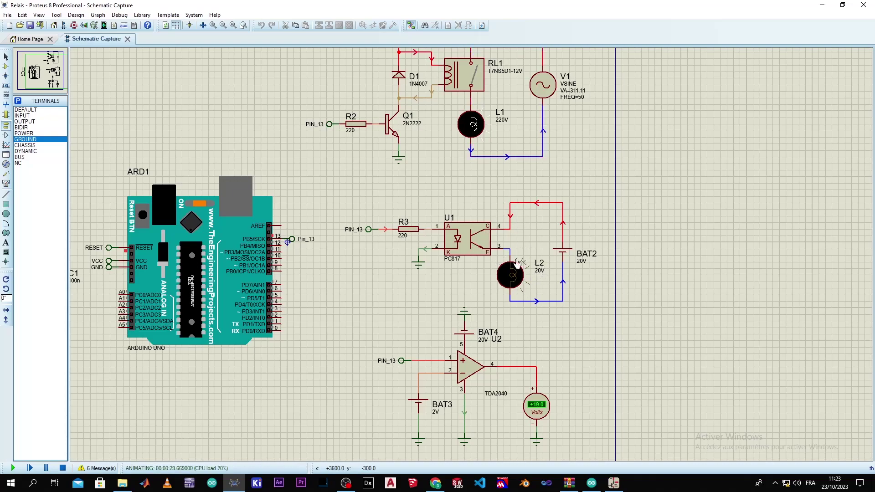
drag(412, 287, 526, 294)
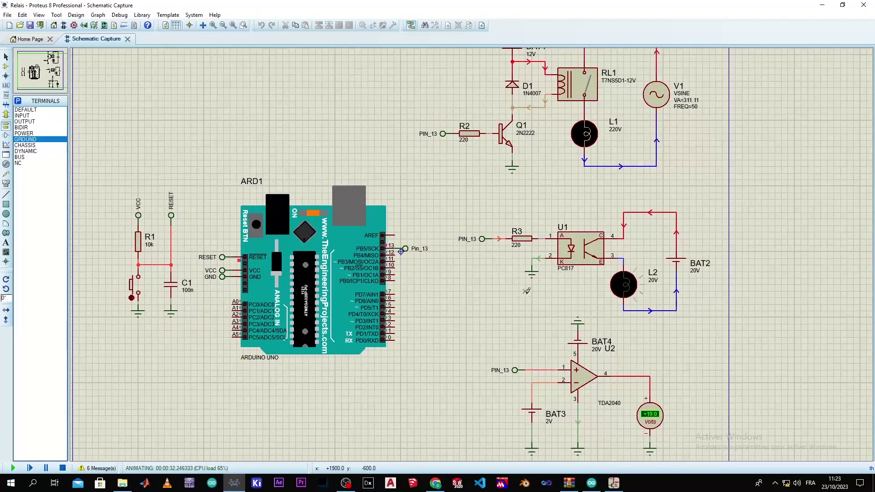